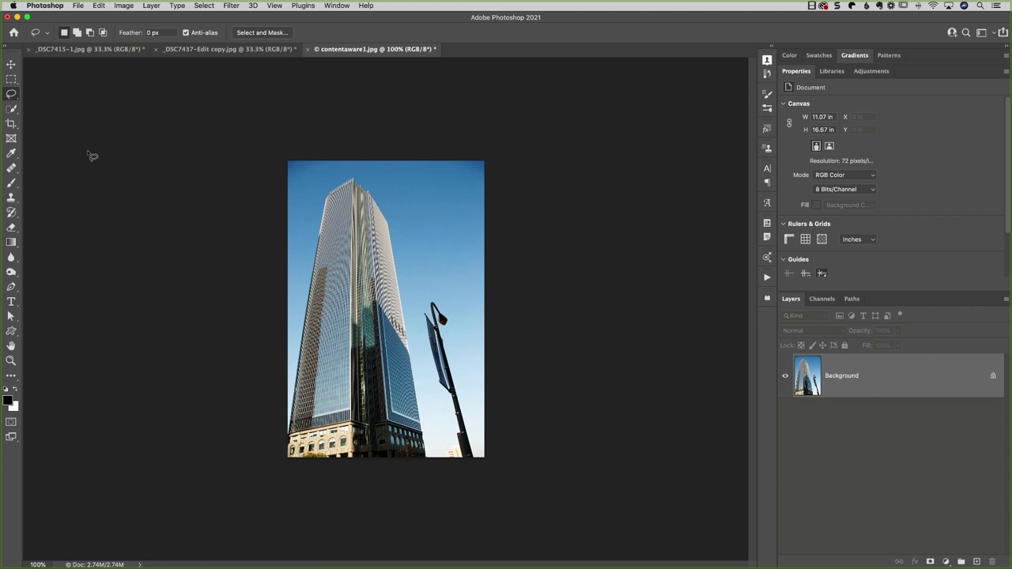
Step: Outline the street lamp beside the skyscraper with the freehand Lasso Tool
click(11, 94)
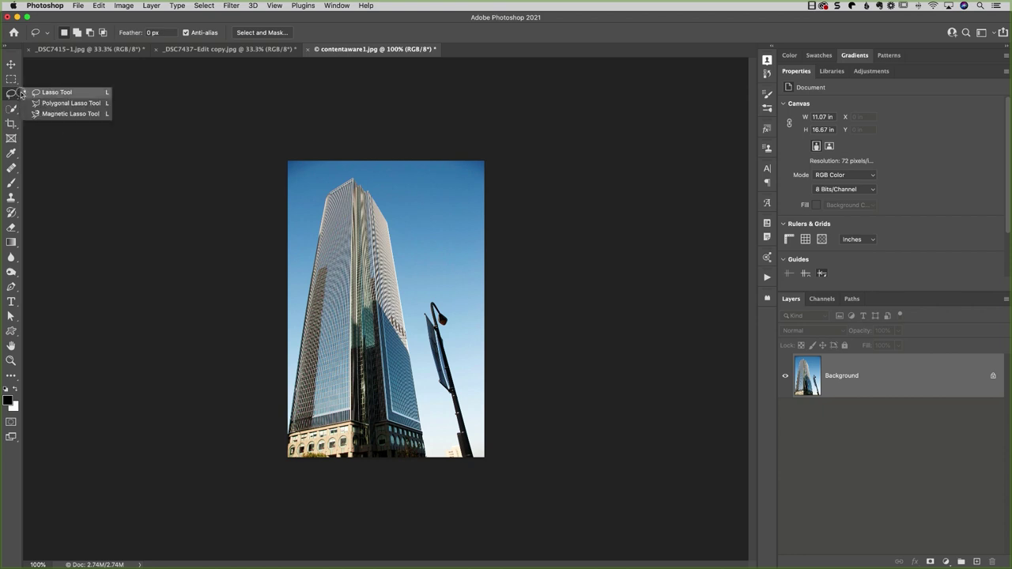
click(83, 94)
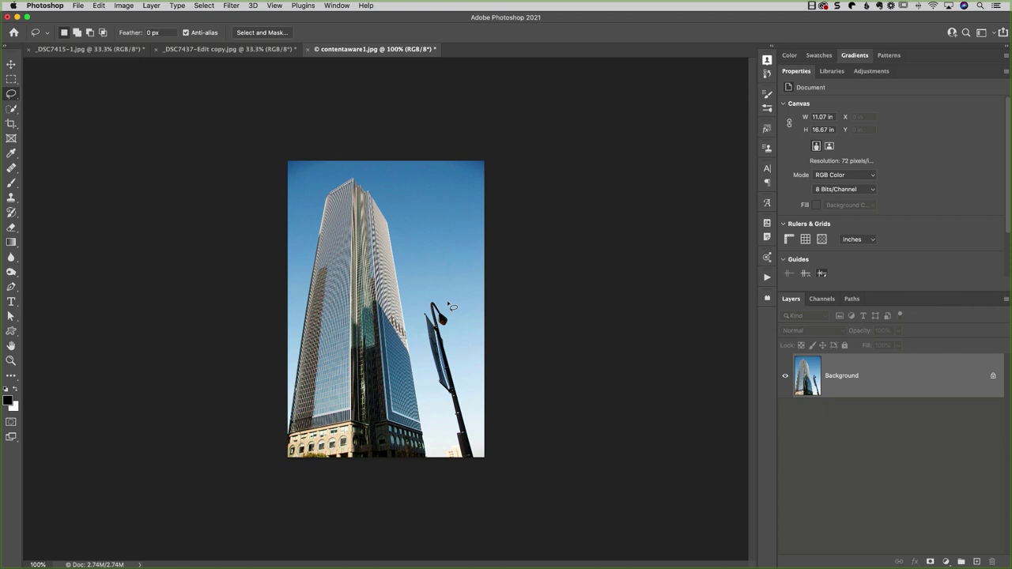
mouse_move(451, 313)
mouse_down()
mouse_move(425, 296)
mouse_move(419, 329)
mouse_move(441, 399)
mouse_move(443, 452)
mouse_move(454, 468)
mouse_move(477, 467)
mouse_move(445, 304)
mouse_up()
Step: Fill the lamp selection using Edit > Fill with Contents set to Content-Aware
click(98, 5)
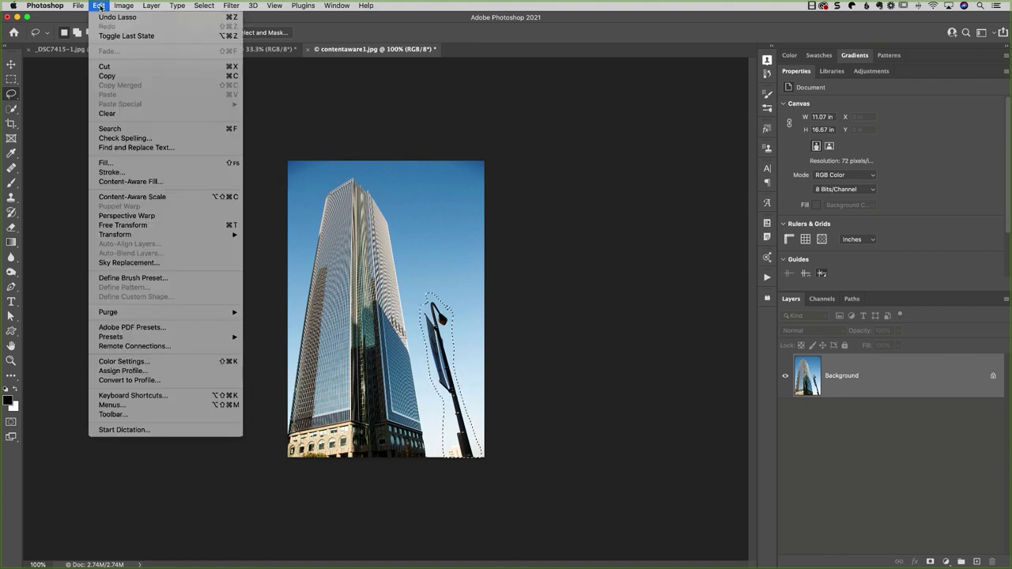
click(127, 166)
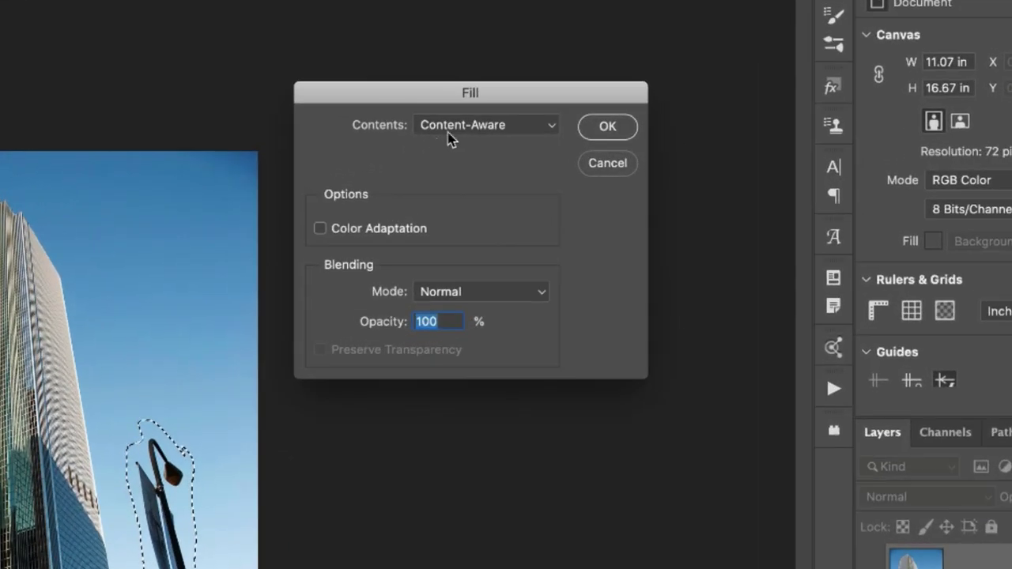
click(447, 138)
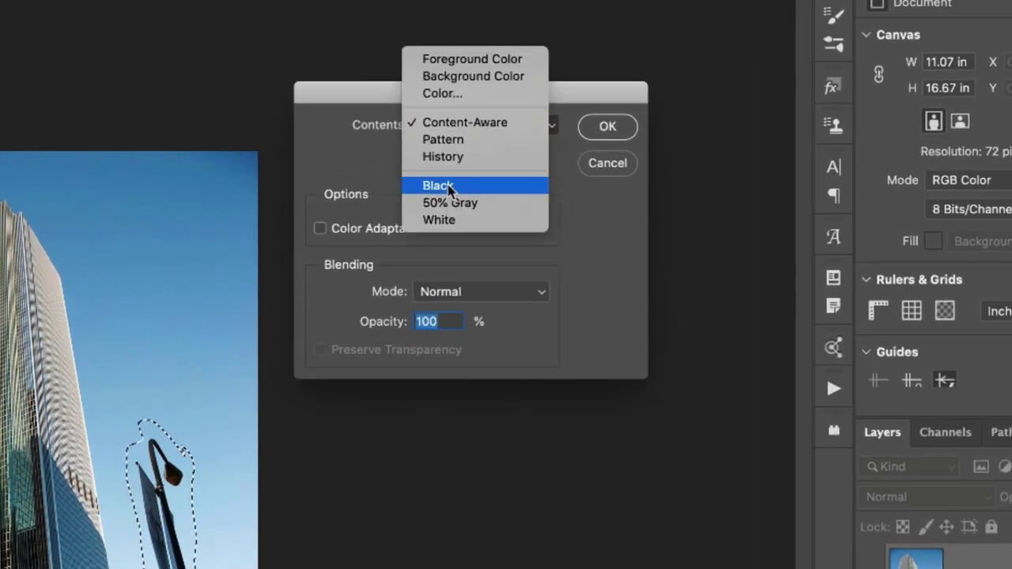
click(377, 166)
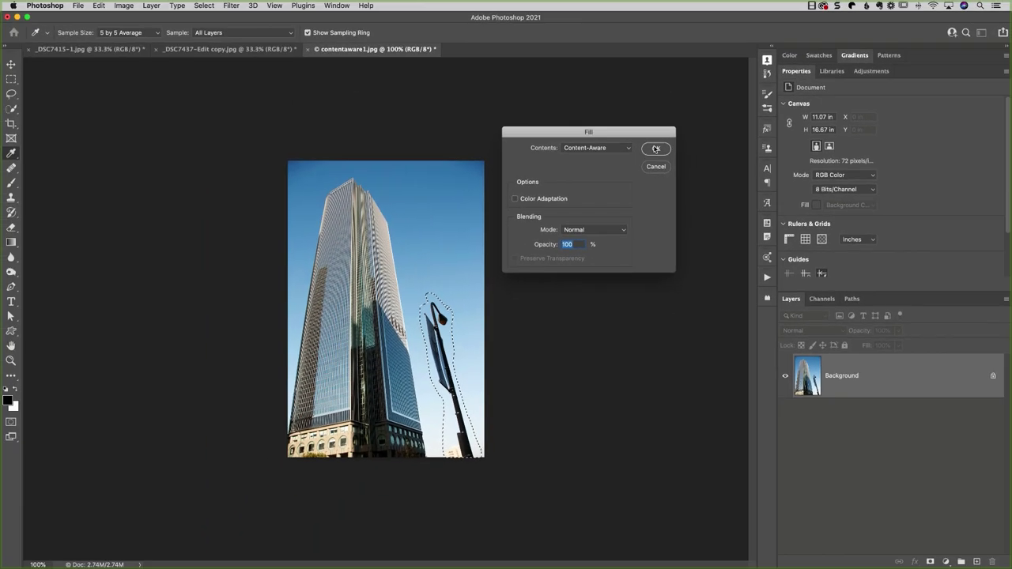
click(656, 149)
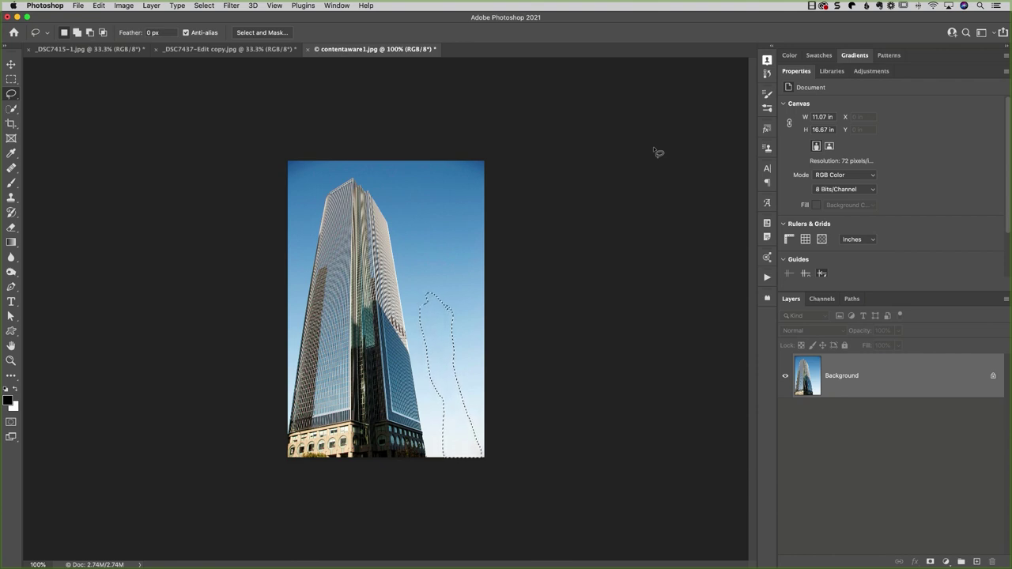
Step: Deselect, then undo to bring back the street lamp and its lasso selection
click(204, 5)
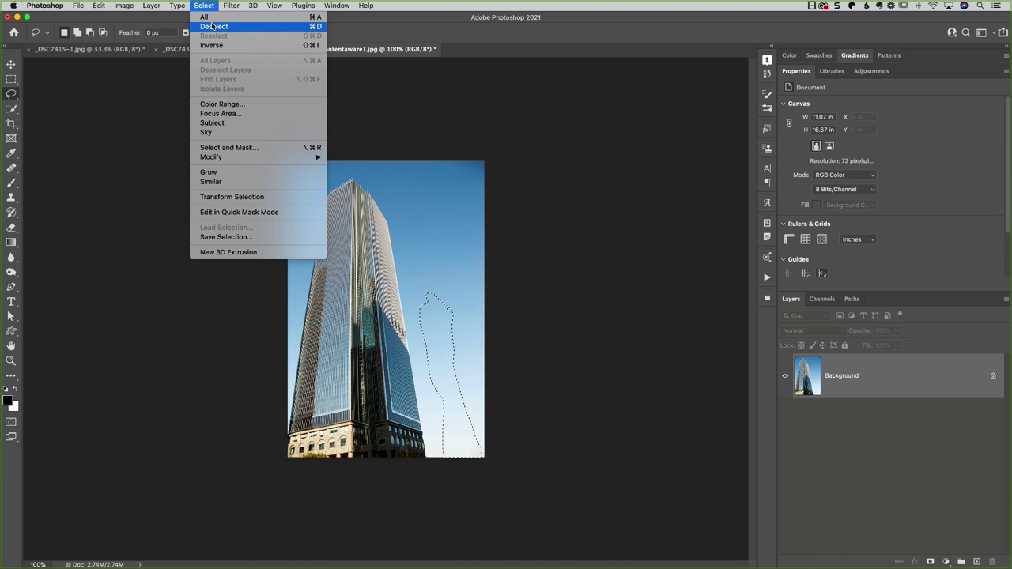
click(213, 27)
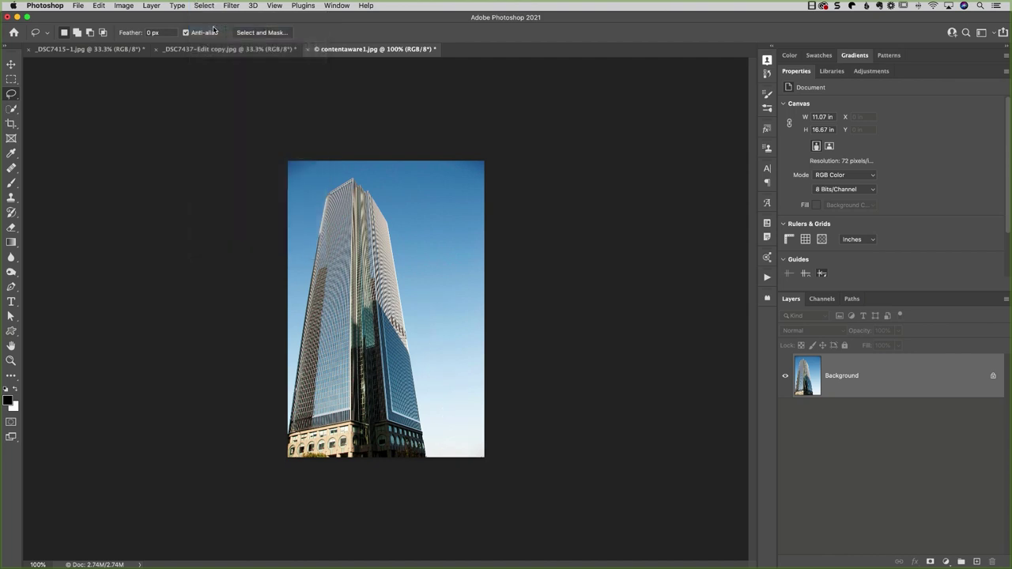
key(super+z)
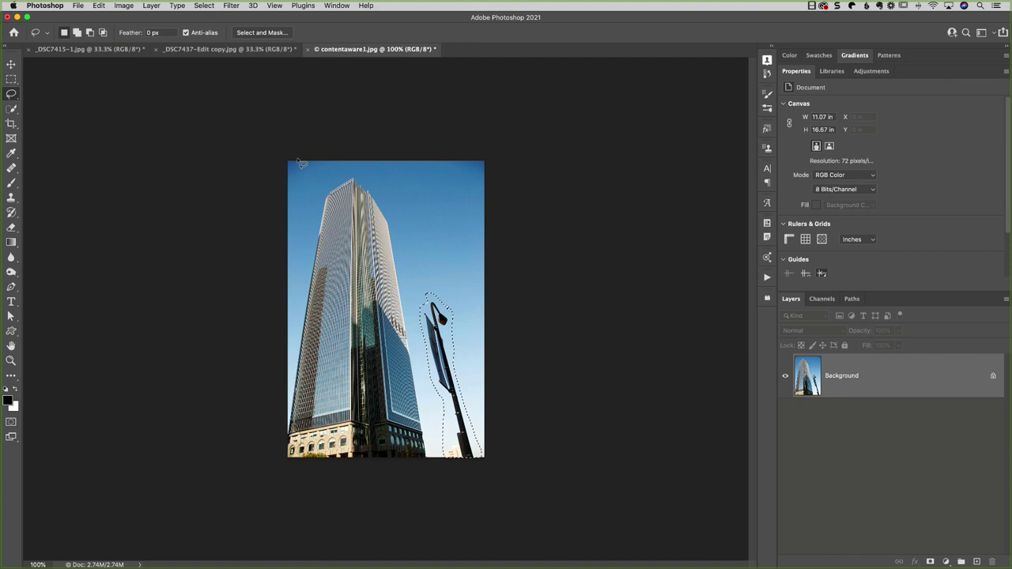
Step: Content-Aware fill the lamp selection again via Shift+F5 so sky replaces it
click(99, 6)
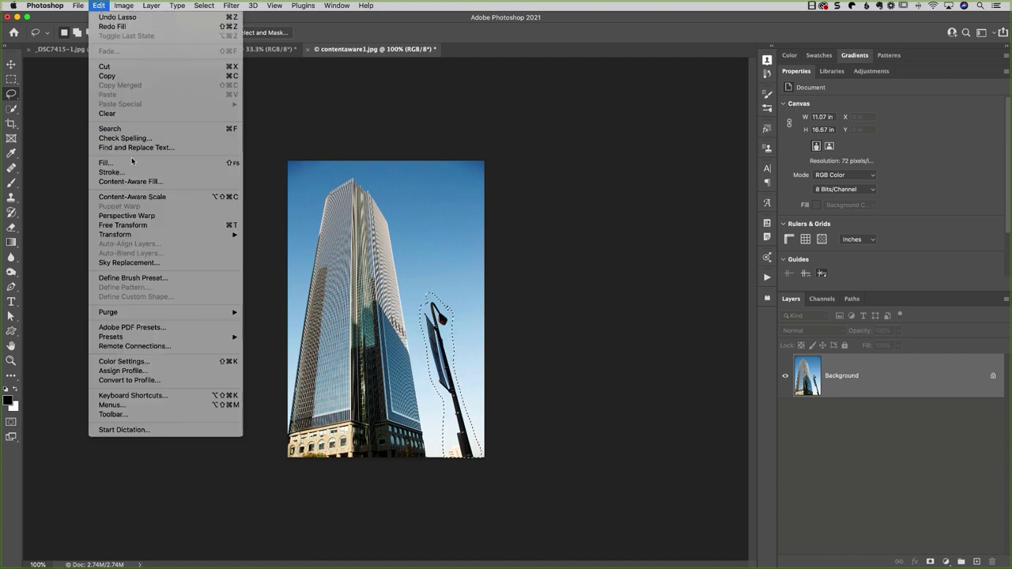
click(97, 7)
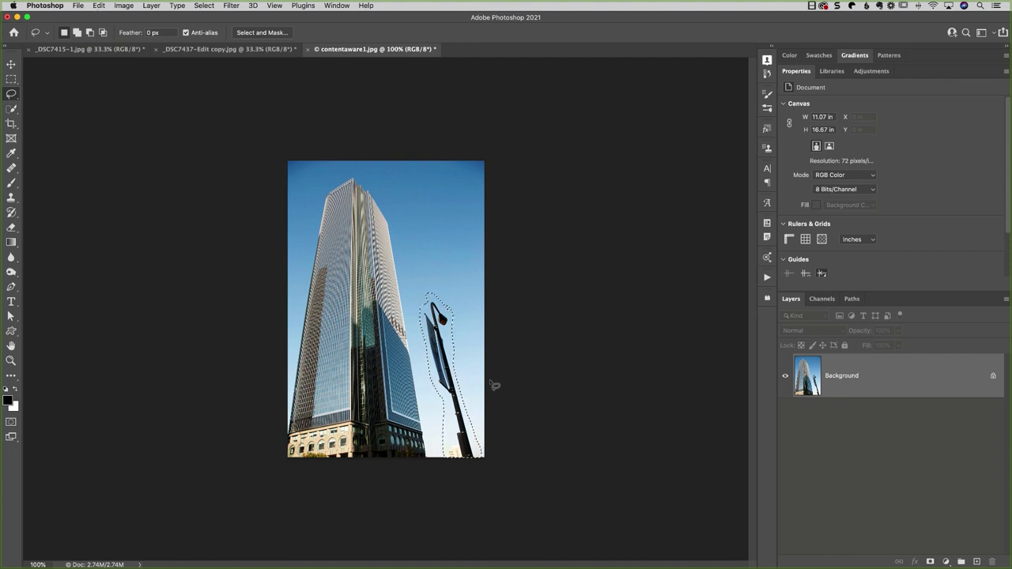
key(shift+BackSpace)
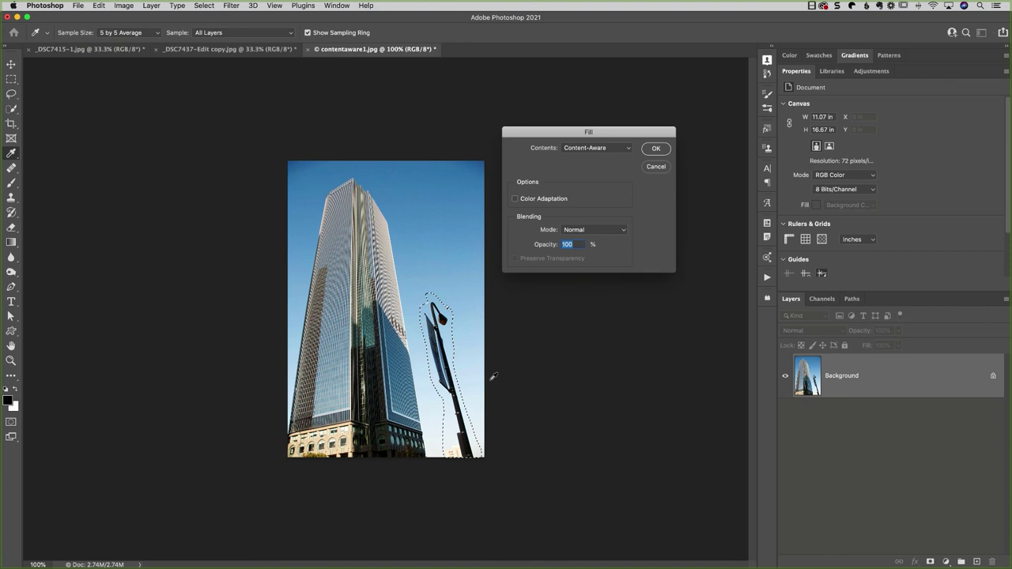
key(Return)
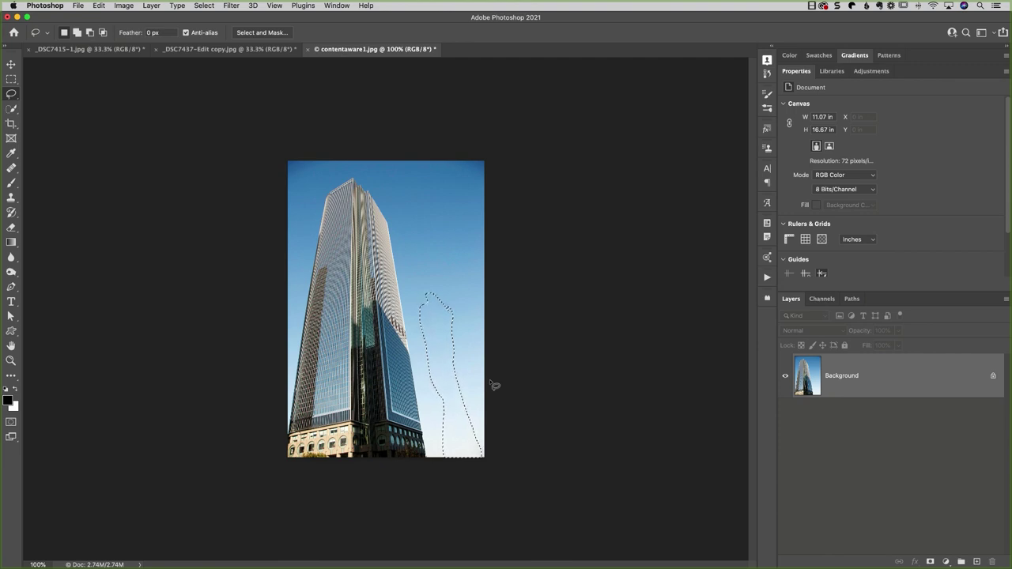
Step: On _DSC7437-Edit copy.jpg, lasso the stray left branch, Content-Aware fill it, then deselect
click(257, 51)
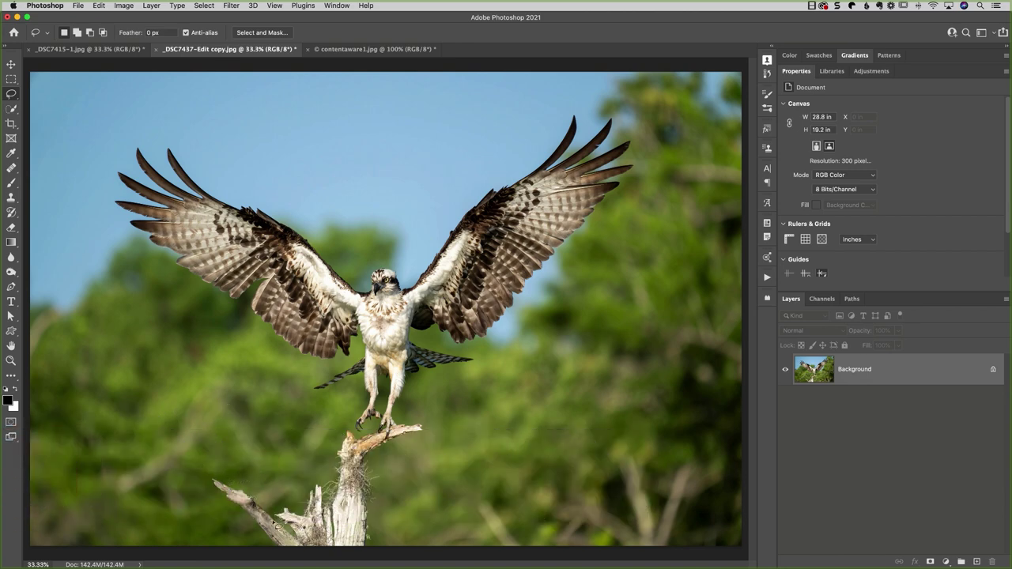
mouse_move(223, 478)
mouse_down()
mouse_move(249, 537)
mouse_move(300, 557)
mouse_move(272, 545)
mouse_move(265, 505)
mouse_move(221, 474)
mouse_up()
key(shift+BackSpace)
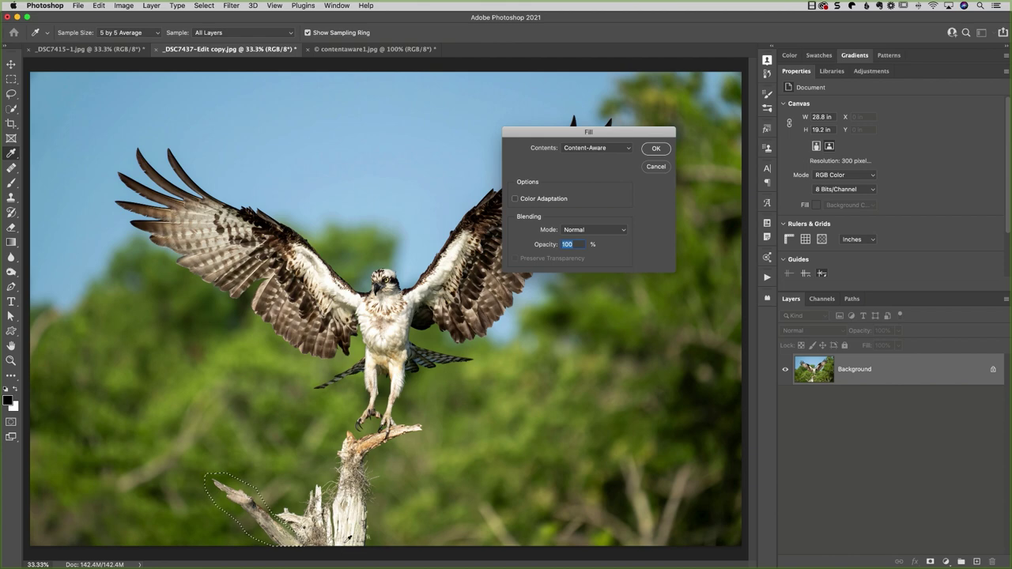
key(Return)
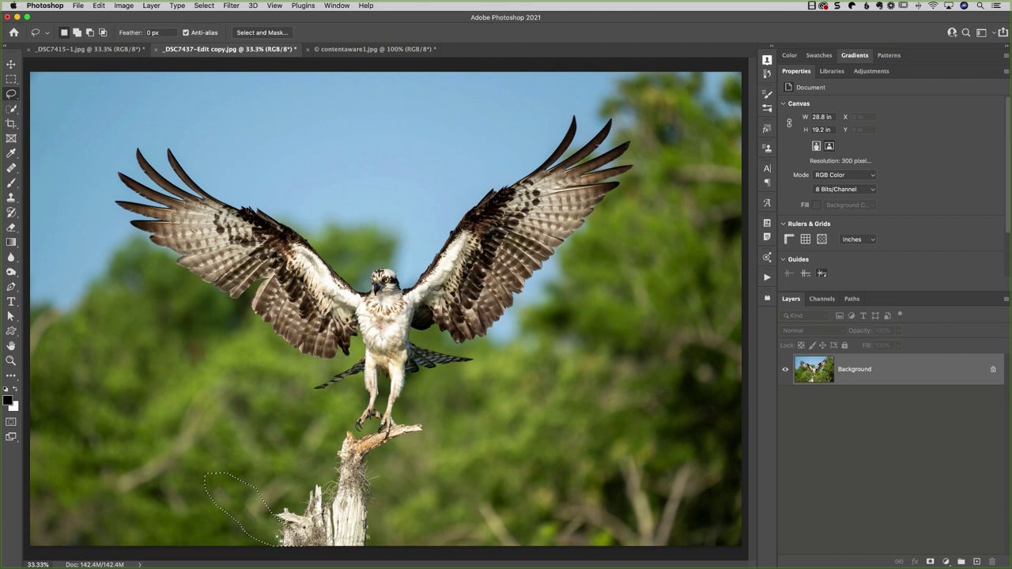
click(295, 491)
Step: On _DSC7415-1.jpg, lasso the twigs right of the nest, Content-Aware fill them, then deselect
click(91, 49)
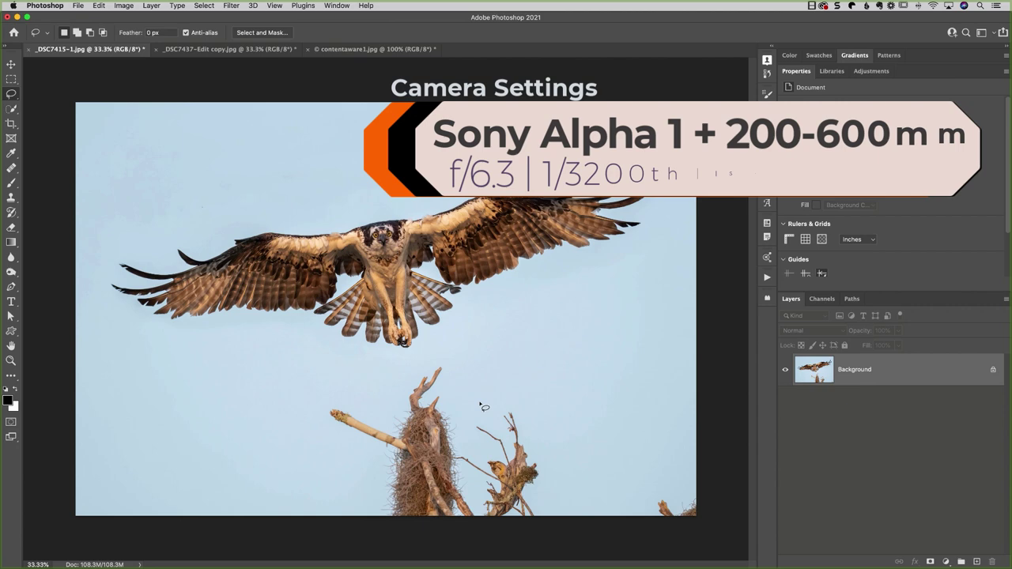
mouse_move(494, 403)
mouse_down()
mouse_move(467, 407)
mouse_move(459, 444)
mouse_move(479, 521)
mouse_move(500, 536)
mouse_move(539, 529)
mouse_move(549, 479)
mouse_move(541, 375)
mouse_move(495, 371)
mouse_move(473, 404)
mouse_up()
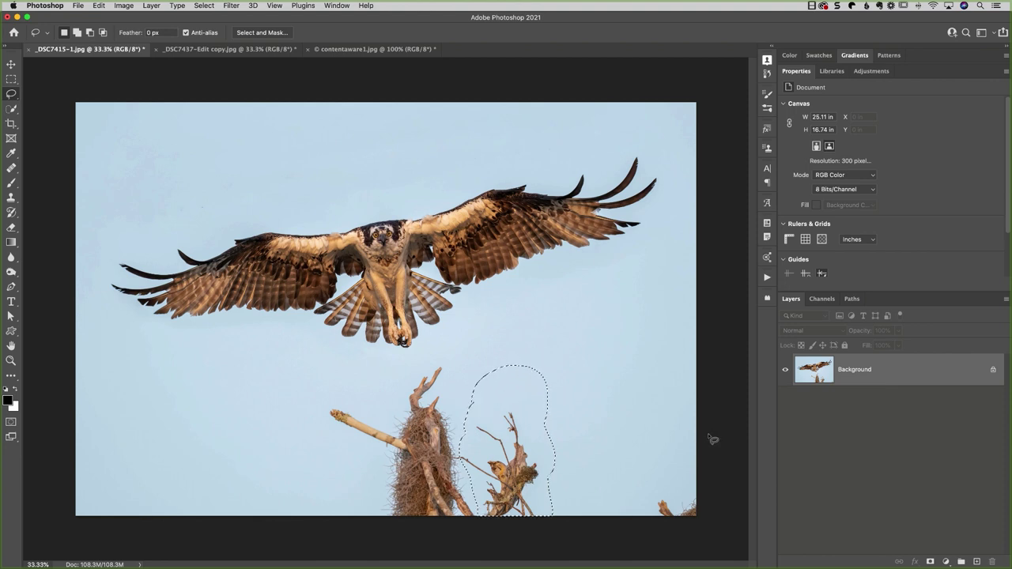
key(shift+BackSpace)
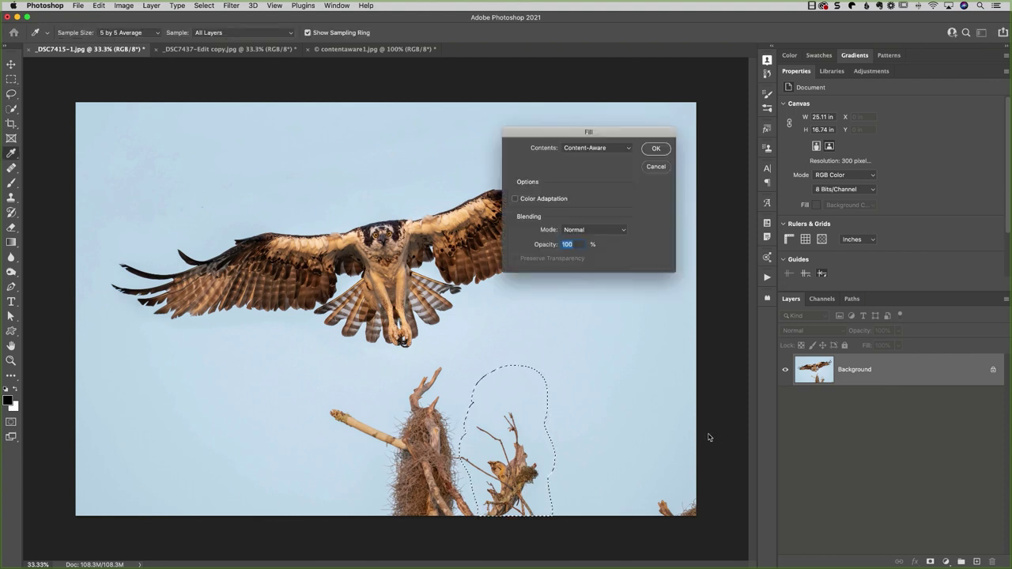
key(Return)
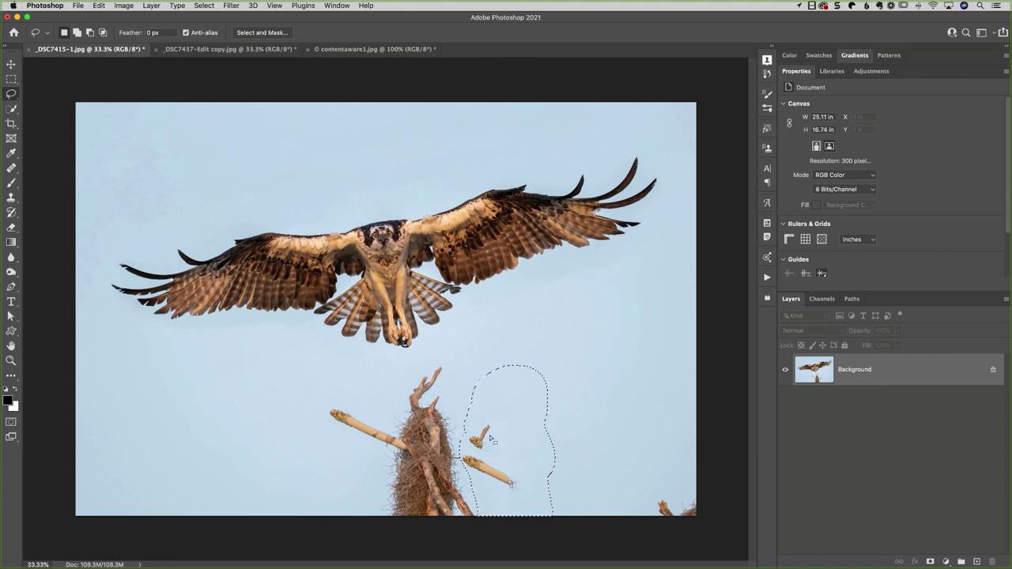
click(625, 477)
Step: Undo the poor fill, then lasso the bottom-right corner twig and Content-Aware fill it with sky
key(super+z)
key(super+z)
click(637, 447)
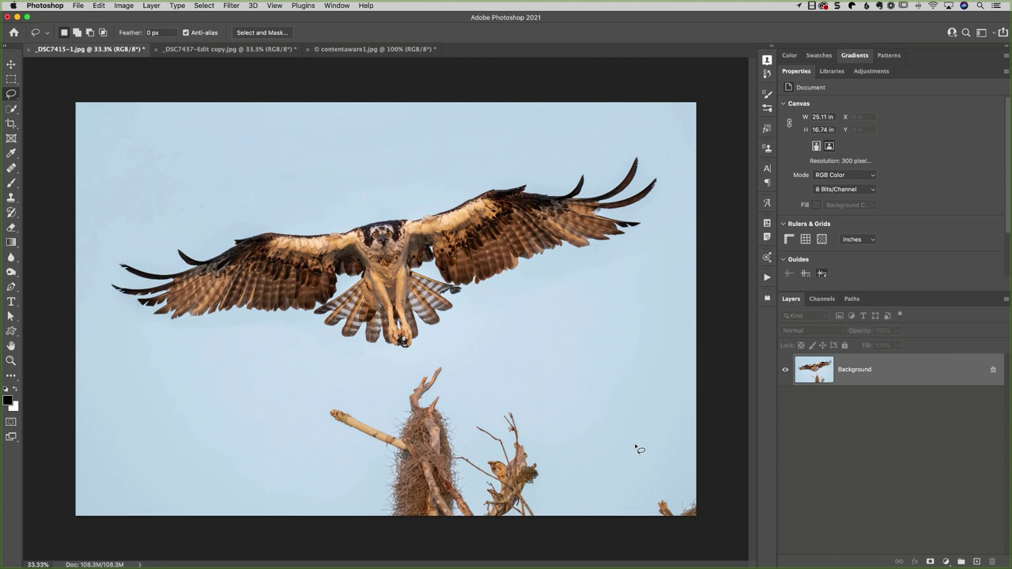
mouse_move(677, 468)
mouse_down()
mouse_move(651, 538)
mouse_move(704, 521)
mouse_move(704, 477)
mouse_move(669, 469)
mouse_up()
key(shift+BackSpace)
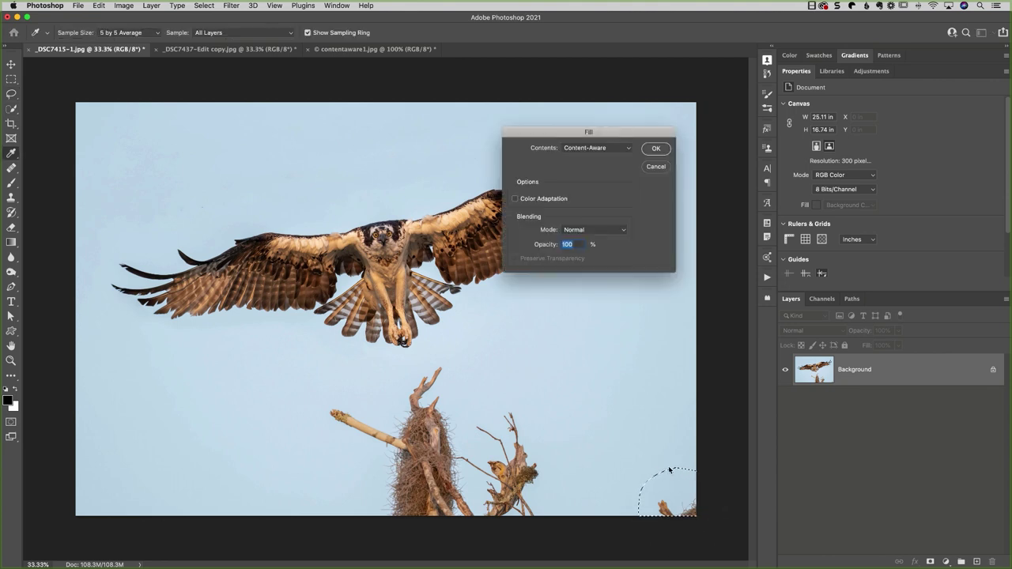
key(Return)
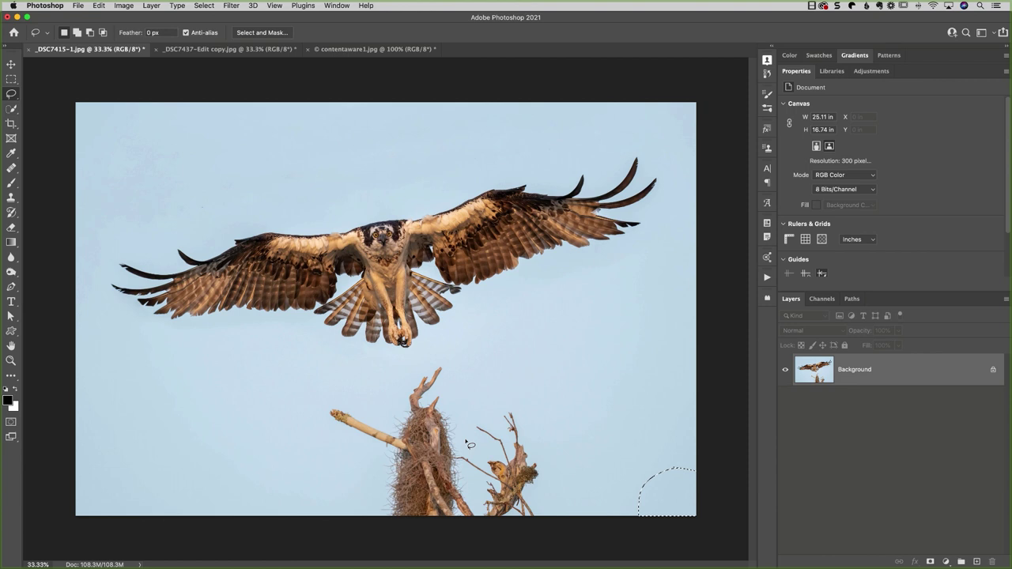
Step: Deselect and outline the twig clutter beside the nest with the lasso
key(super+d)
mouse_move(458, 418)
mouse_down()
mouse_move(481, 517)
mouse_move(502, 528)
mouse_move(545, 513)
mouse_move(554, 439)
mouse_move(520, 397)
mouse_move(458, 419)
mouse_up()
click(96, 6)
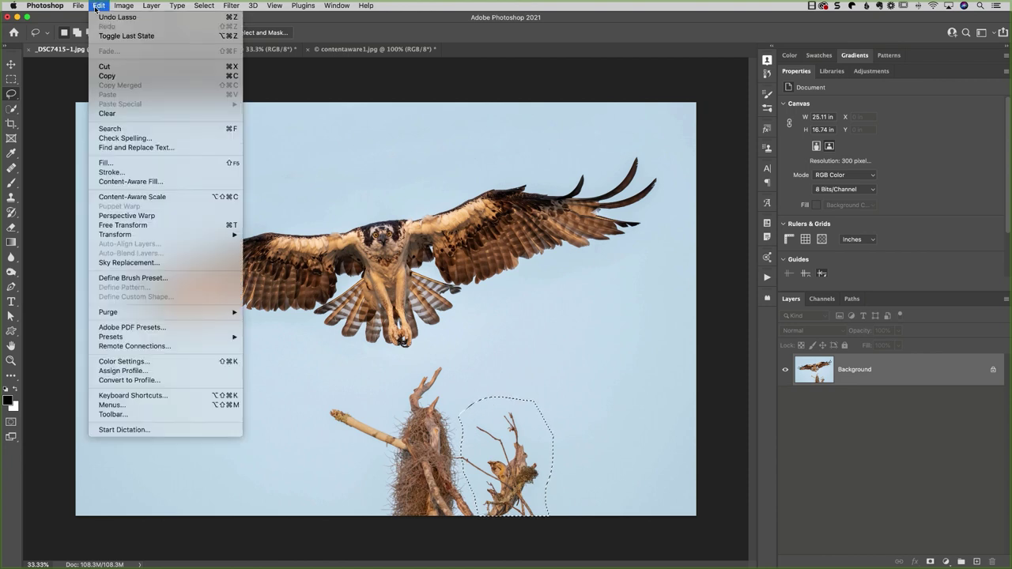
Step: Open Edit > Content-Aware Fill and paint the top-left sky into the sampling area
click(175, 183)
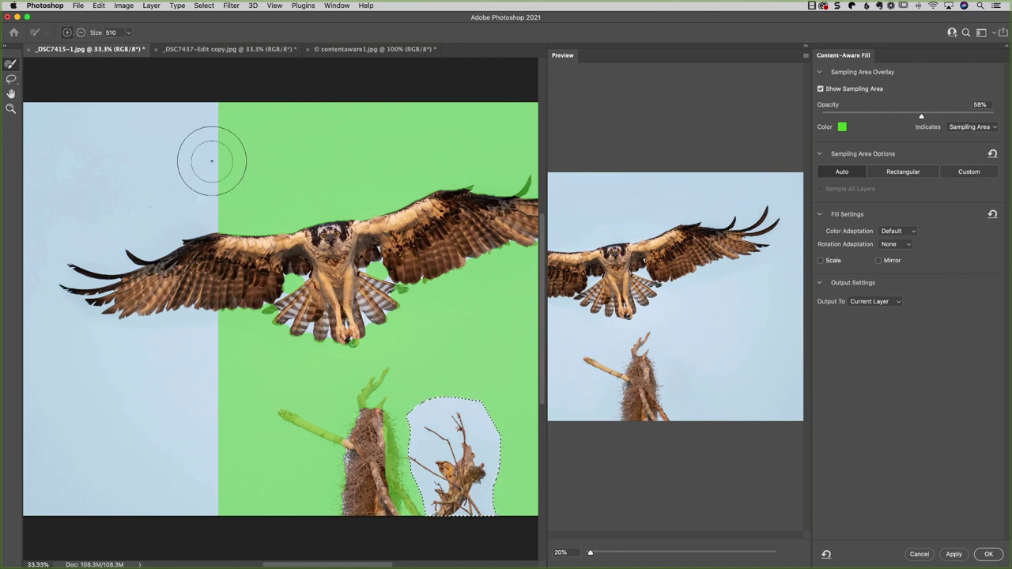
click(81, 33)
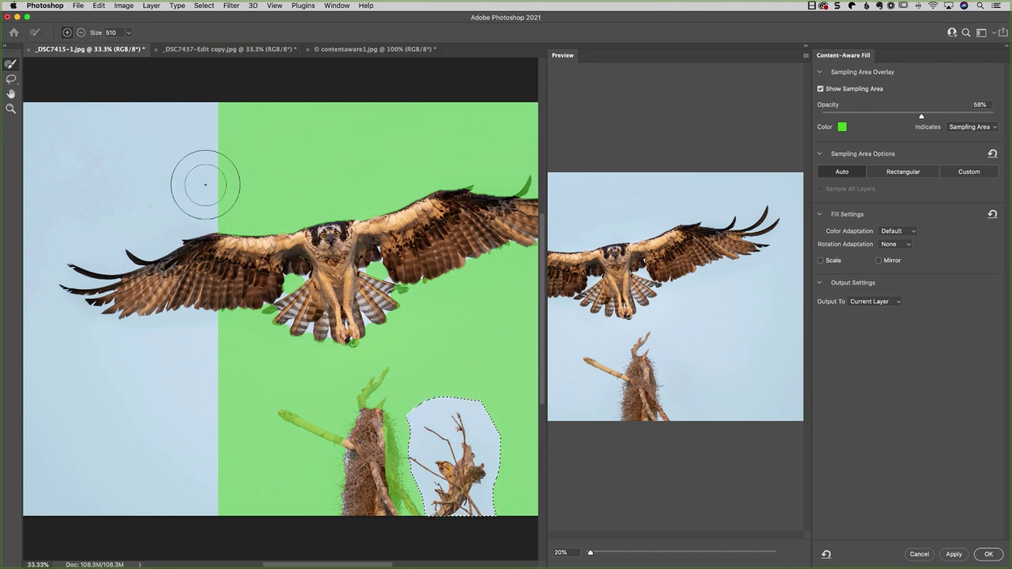
mouse_move(211, 117)
mouse_down()
mouse_move(113, 125)
mouse_move(138, 112)
mouse_move(211, 150)
mouse_move(163, 169)
mouse_up()
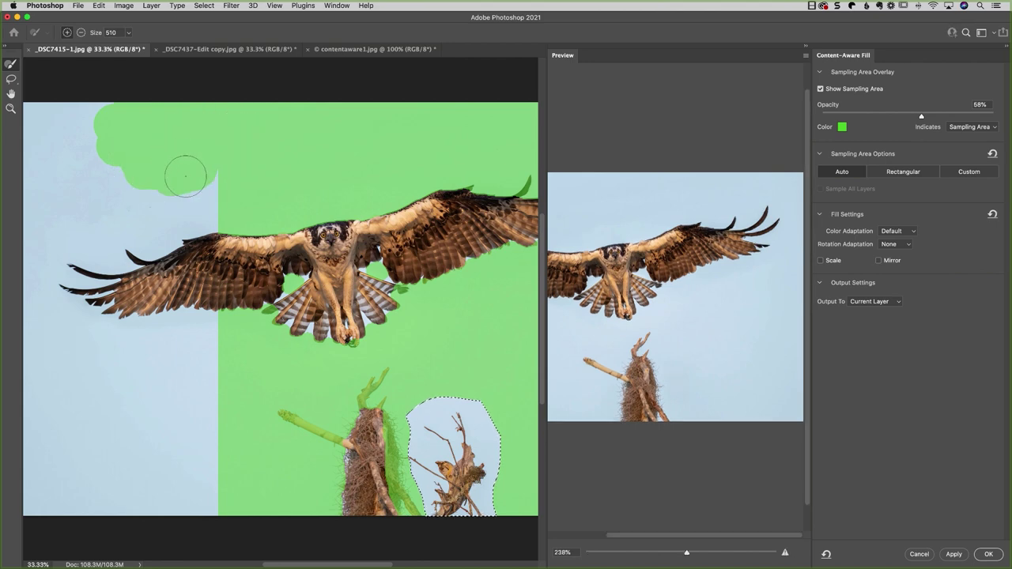
Step: Use the subtract sampling brush to exclude the osprey from the sampling area
click(82, 34)
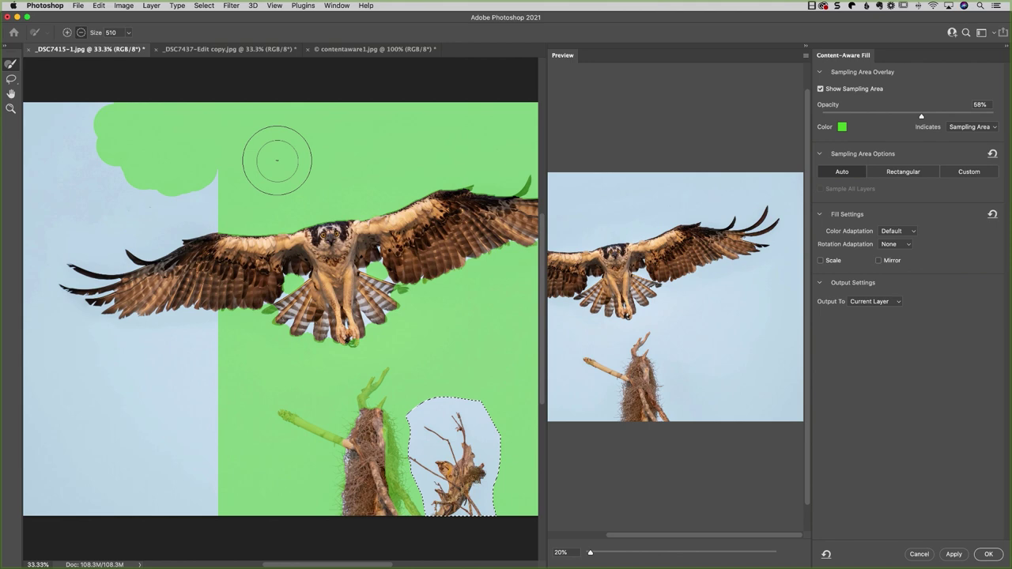
key(alt)
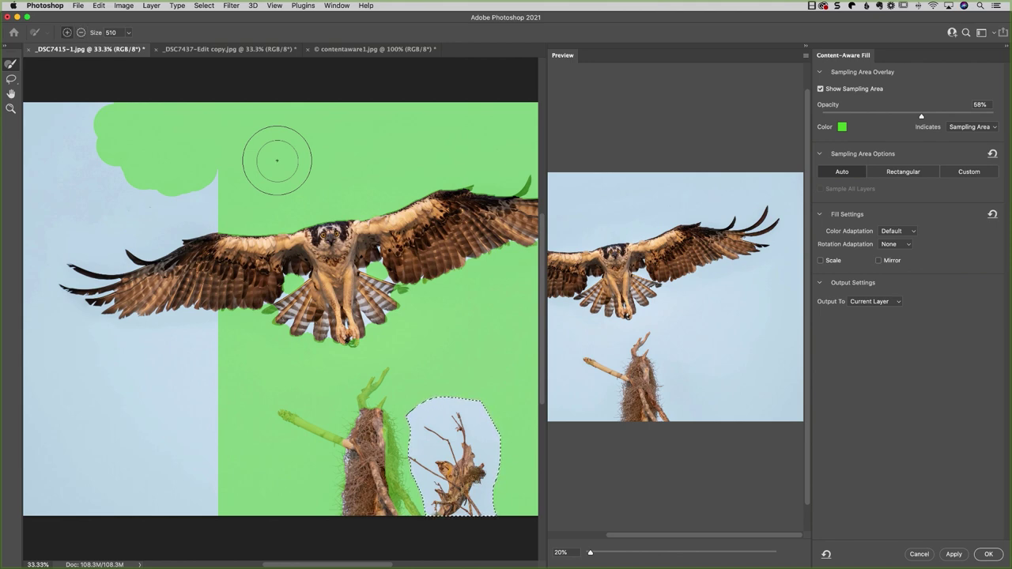
key(alt)
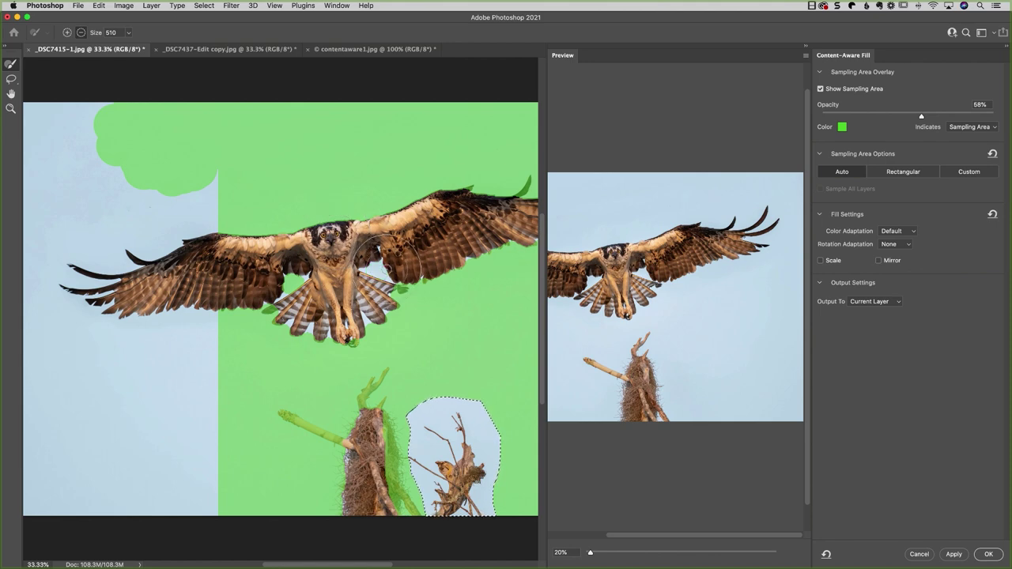
mouse_move(387, 255)
mouse_down()
mouse_move(367, 332)
mouse_move(316, 332)
mouse_move(364, 324)
mouse_move(409, 271)
mouse_move(506, 221)
mouse_move(521, 188)
mouse_move(432, 207)
mouse_move(407, 229)
mouse_up()
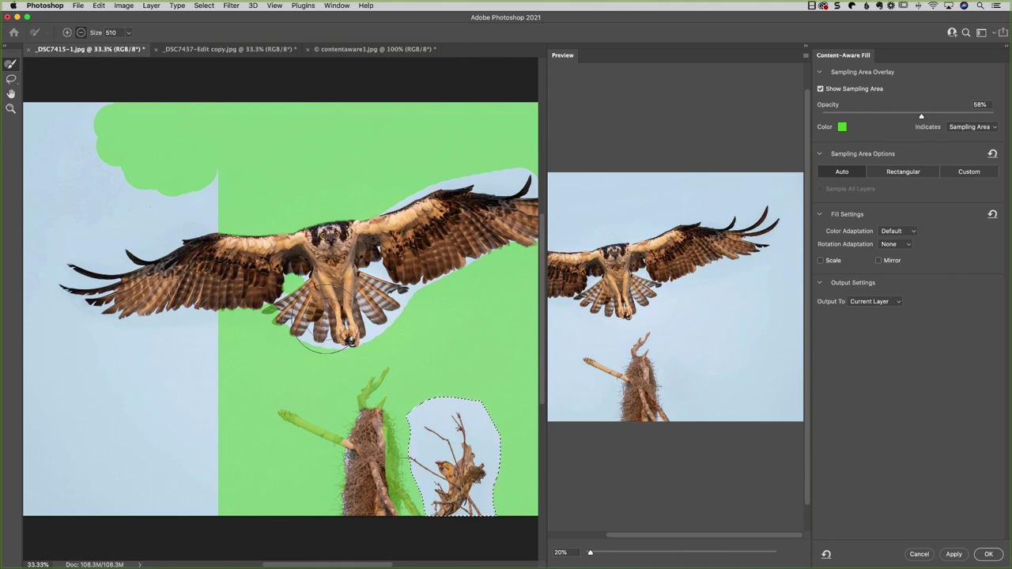
Step: Cancel the Content-Aware Fill workspace and try a plain Content-Aware fill on the nest-side twigs
click(918, 554)
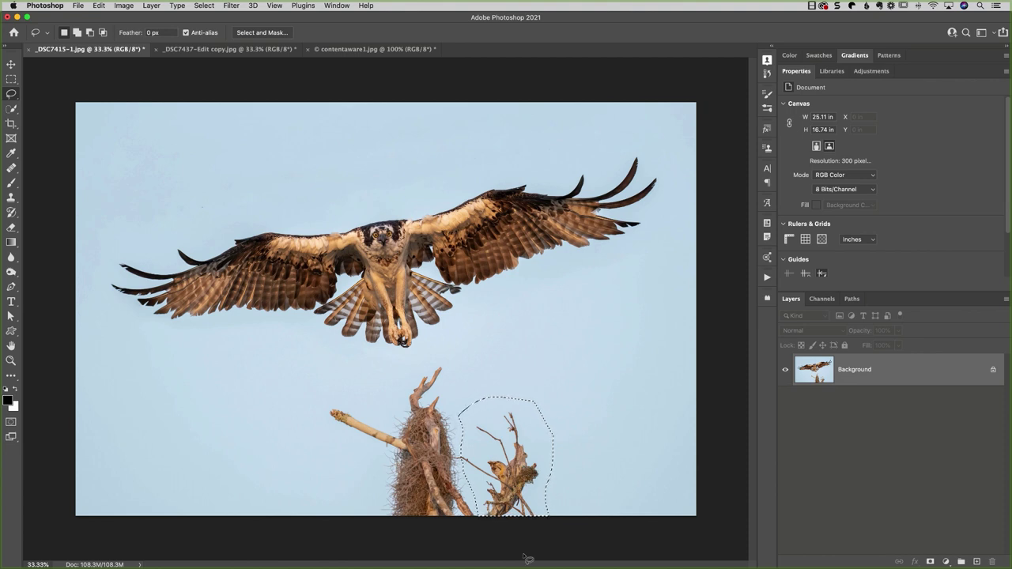
key(shift+BackSpace)
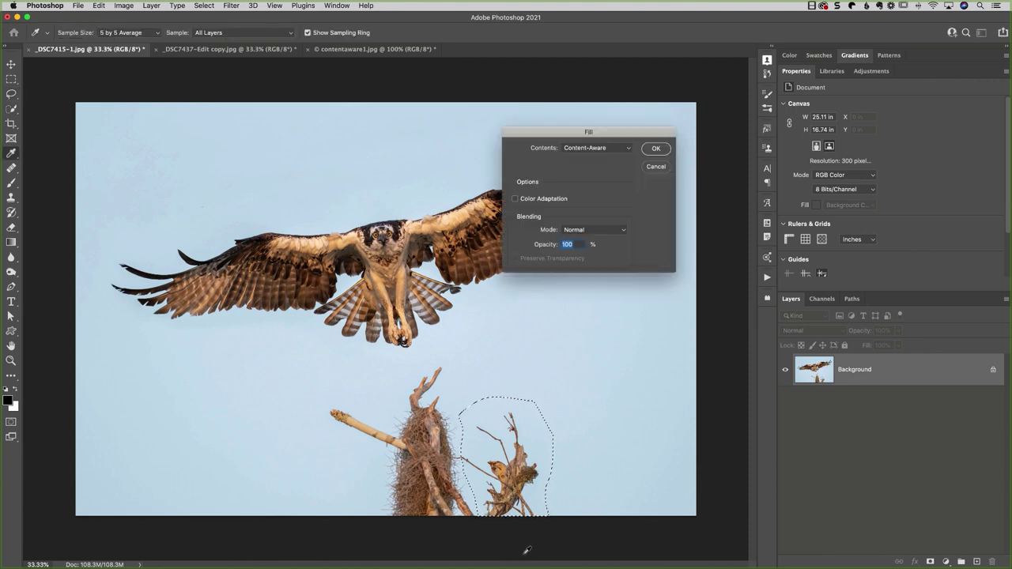
key(Return)
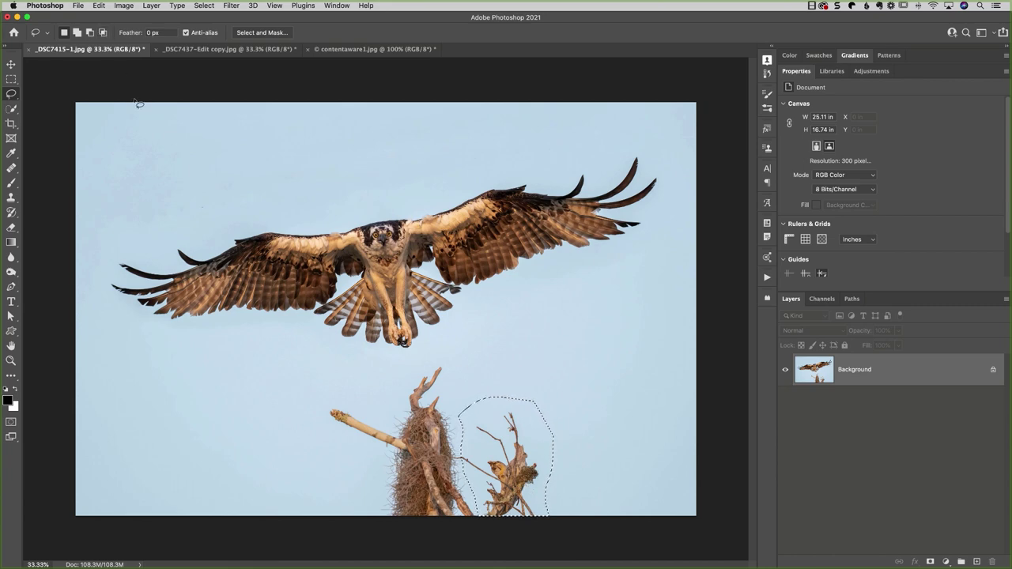
click(99, 7)
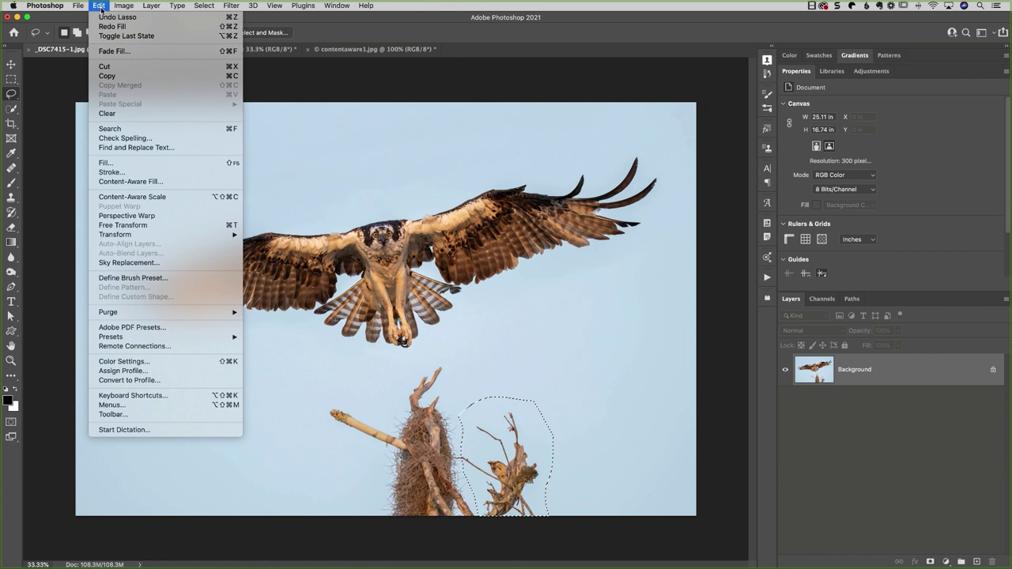